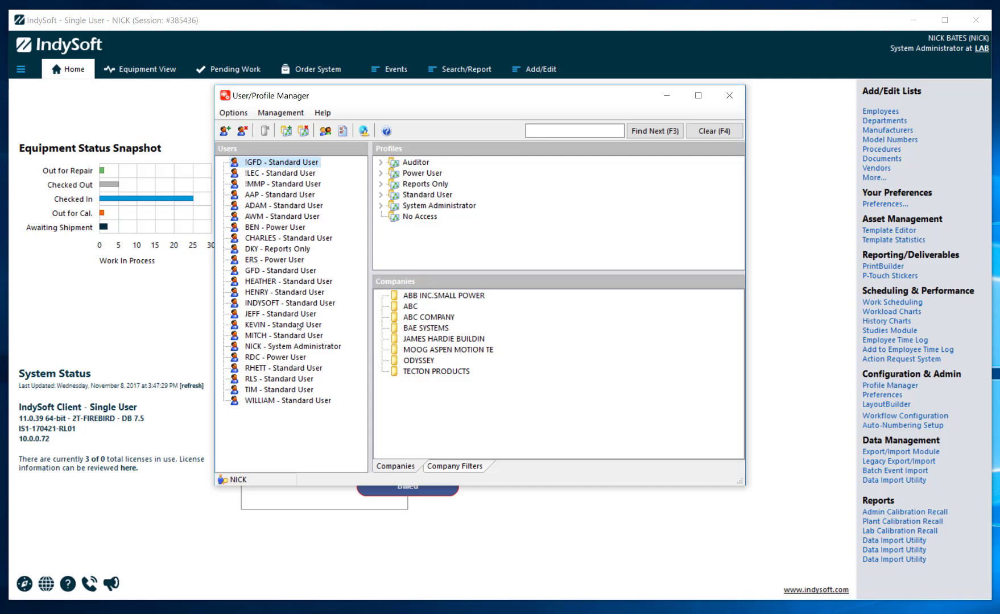
- Select the System Administrator profile in the User/Profile Manager's Profiles tree
{"action": "left_click", "coordinate": [449, 255]}
{"action": "left_click", "coordinate": [423, 206]}
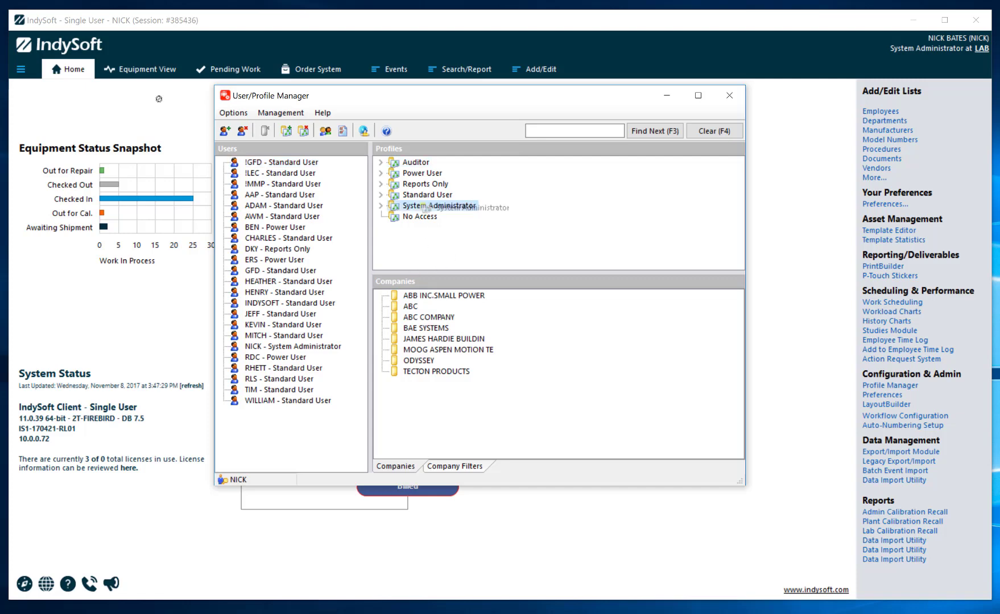
- Confirm Power User is checked in Limited Administrator Setup, then close the User/Profile Manager
{"action": "right_click", "coordinate": [421, 206]}
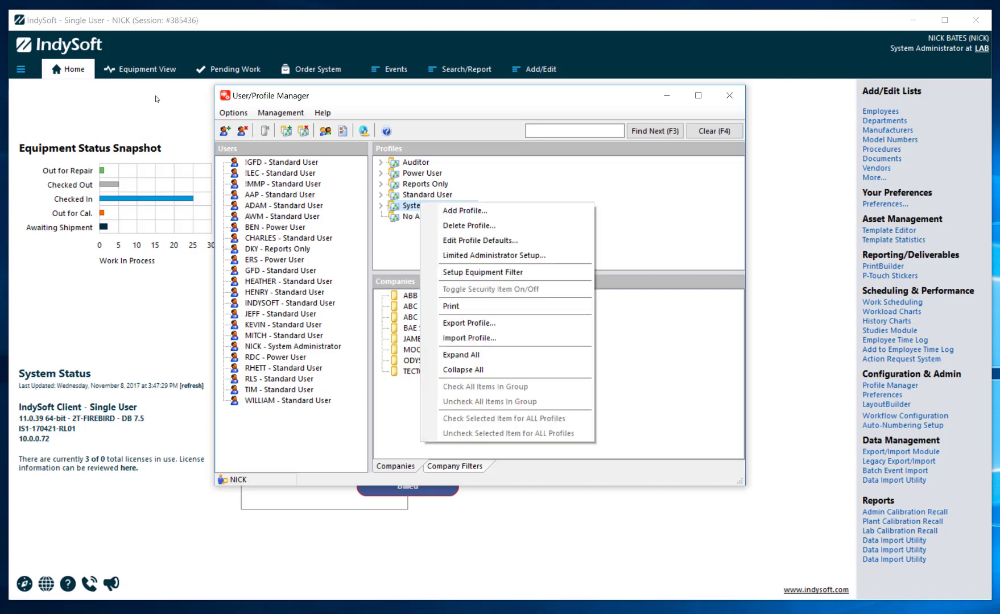
{"action": "left_click", "coordinate": [478, 256]}
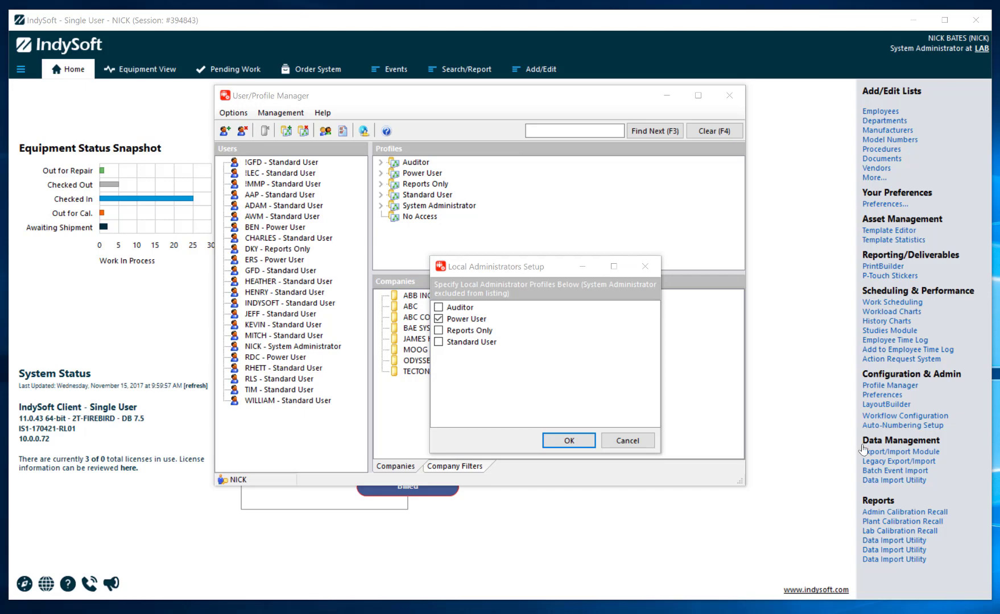
{"action": "left_click", "coordinate": [628, 442]}
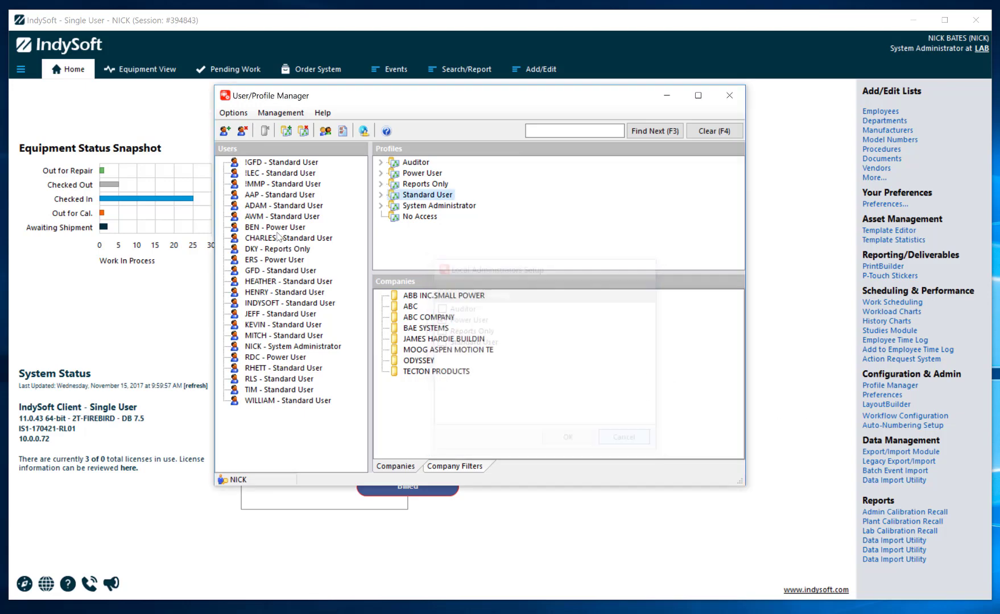
{"action": "left_click", "coordinate": [729, 96]}
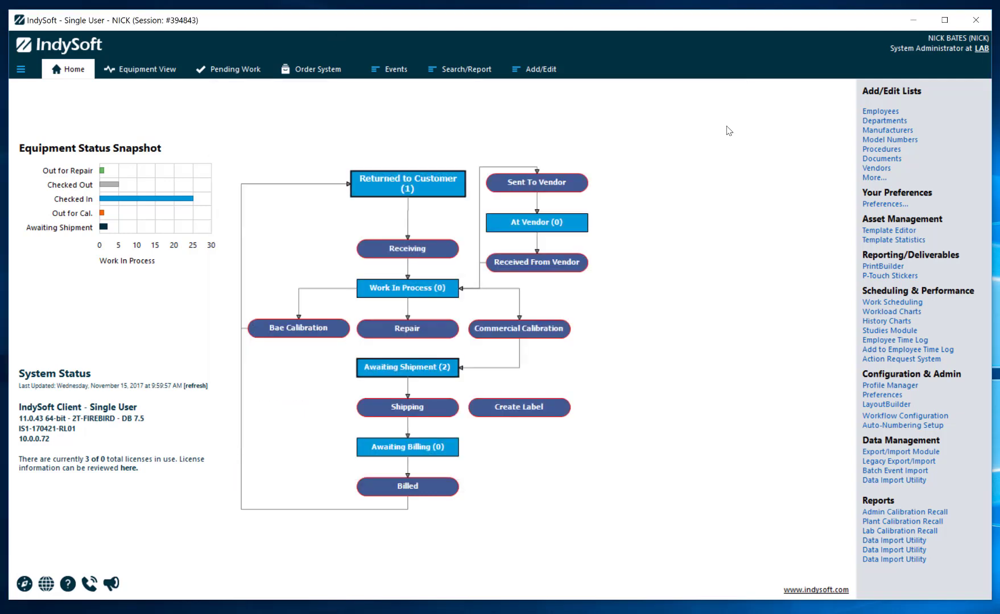
- Log out and sign back in with the default user's name and password
{"action": "left_click", "coordinate": [21, 69]}
{"action": "left_click", "coordinate": [42, 150]}
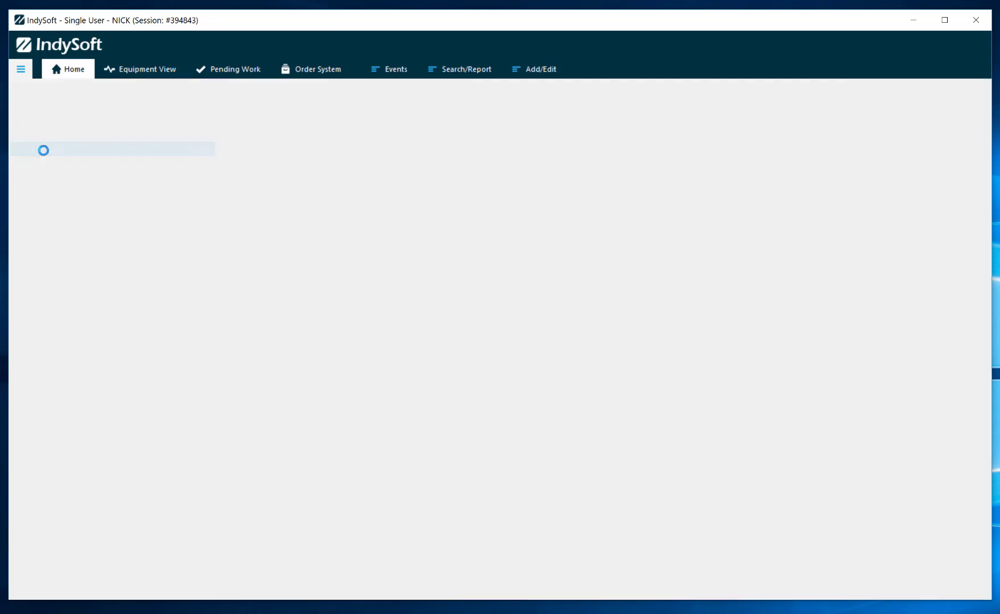
{"action": "type", "text": "INDYSOFT"}
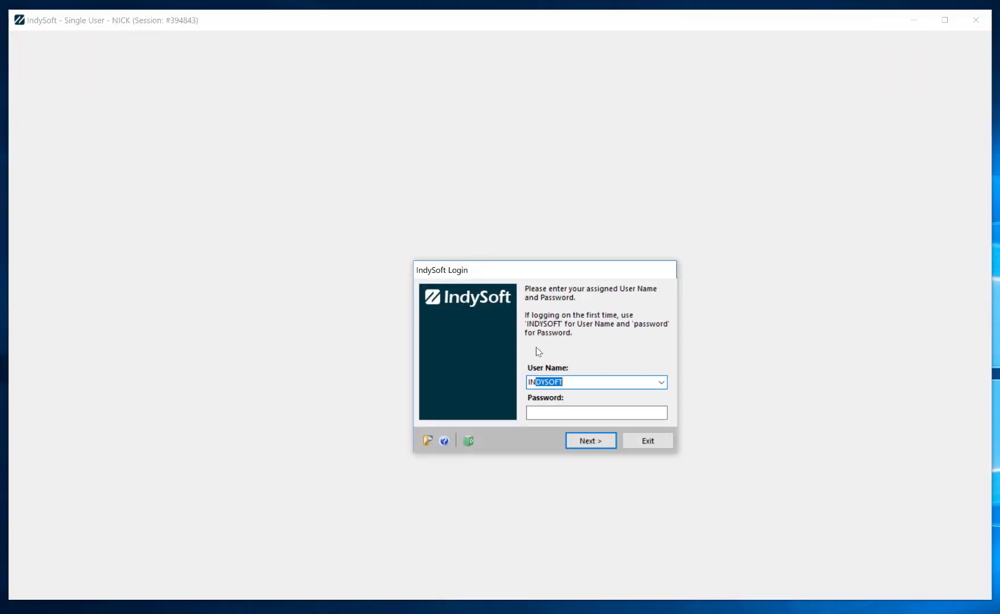
{"action": "key", "text": "Tab"}
{"action": "type", "text": "password"}
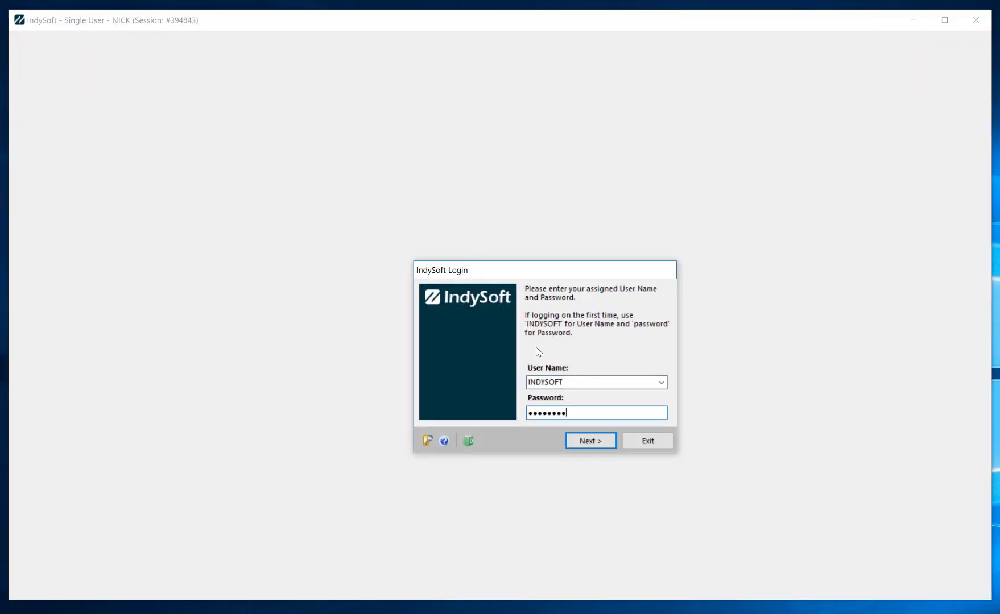
{"action": "key", "text": "Return"}
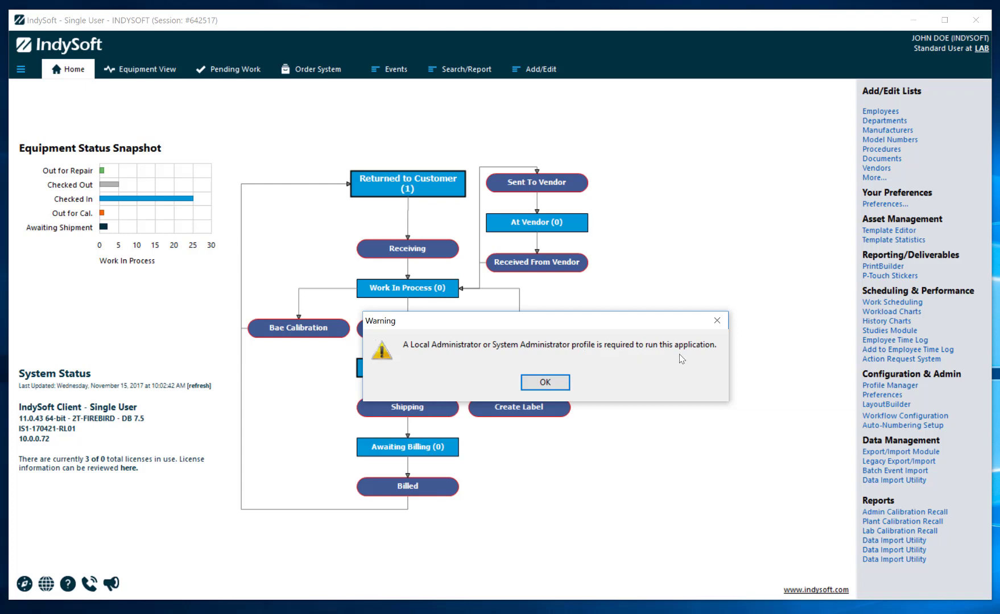
- Dismiss the administrator-required warning, log out, and sign in with the Power User account
{"action": "left_click", "coordinate": [564, 382]}
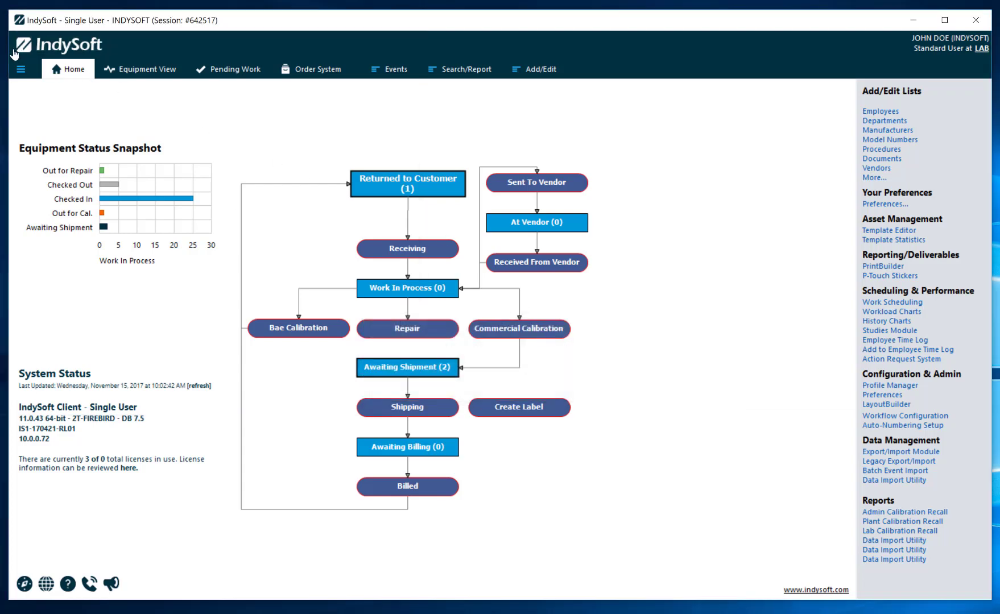
{"action": "left_click", "coordinate": [20, 69]}
{"action": "left_click", "coordinate": [40, 149]}
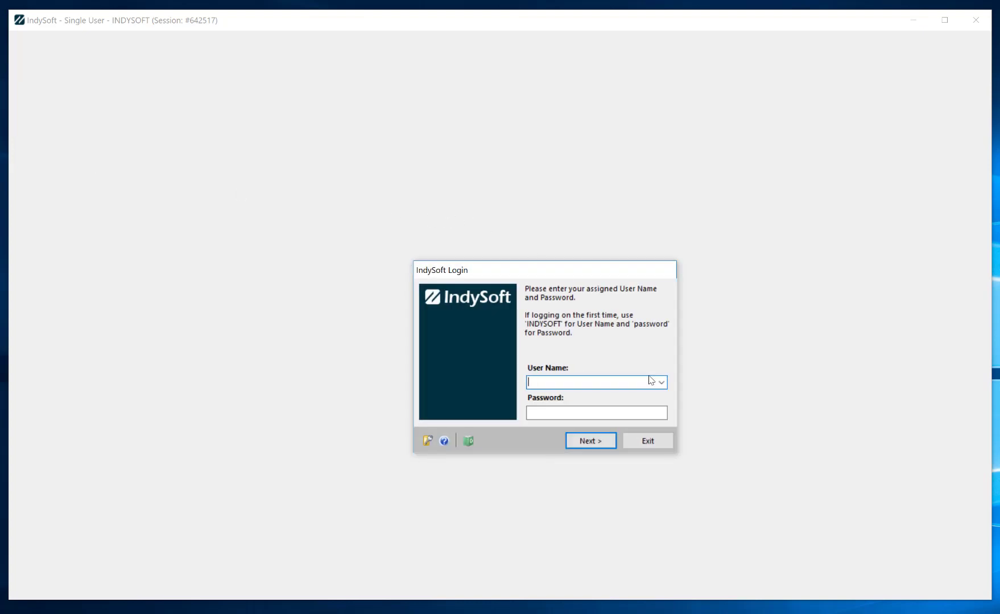
{"action": "type", "text": "BEN"}
{"action": "type", "text": "****"}
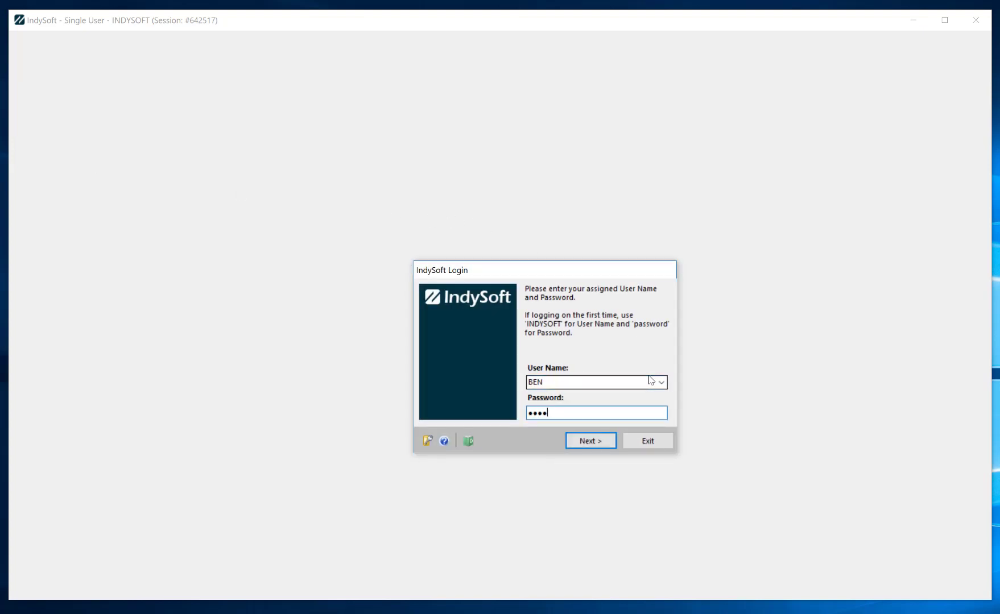
{"action": "key", "text": "BackSpace"}
{"action": "key", "text": "BackSpace"}
{"action": "type", "text": "****"}
{"action": "key", "text": "Return"}
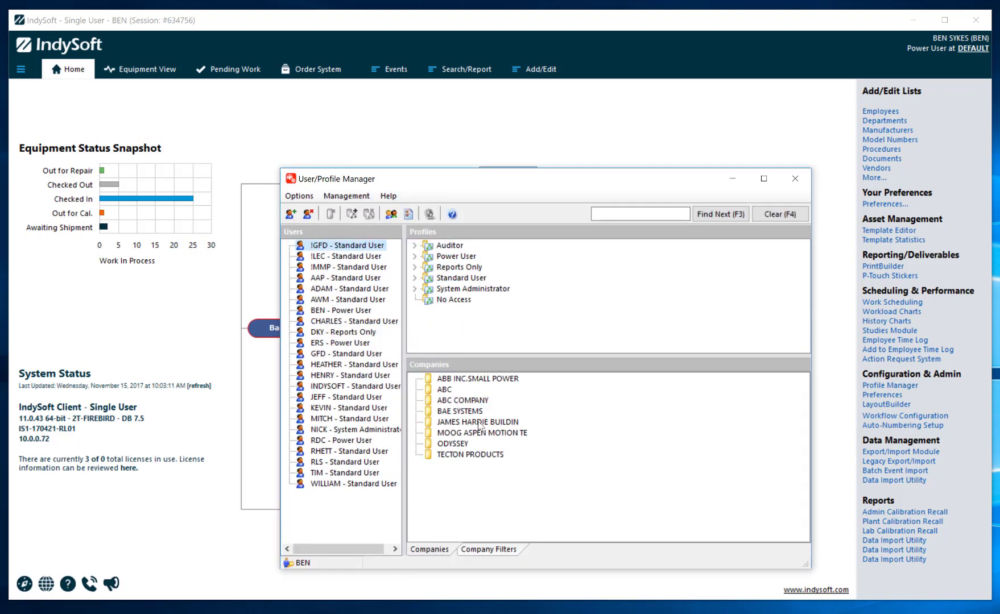
- Open the Add User form as the Power User, then close it and the User/Profile Manager
{"action": "left_click", "coordinate": [291, 214]}
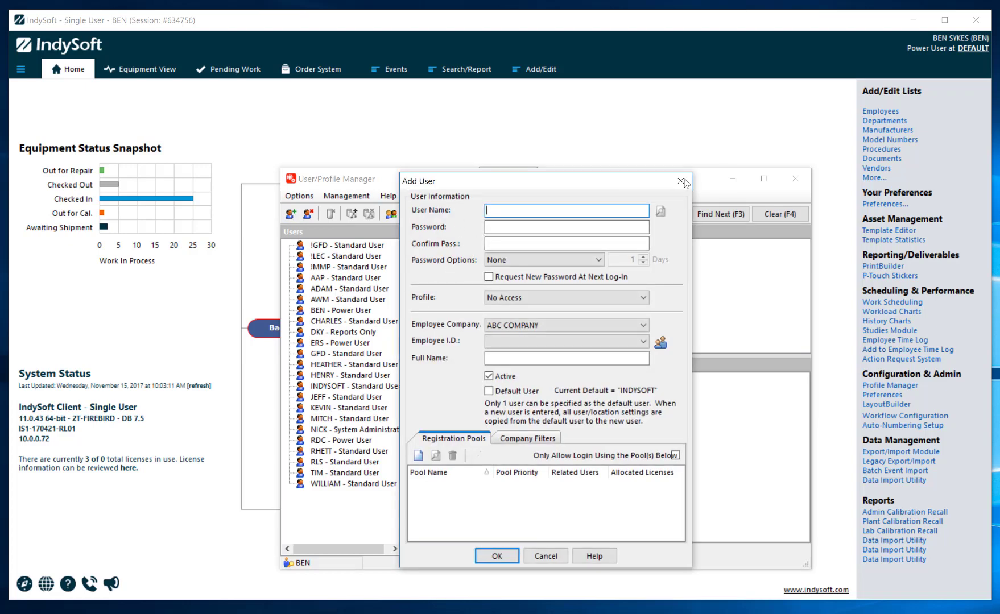
{"action": "left_click", "coordinate": [681, 181]}
{"action": "left_click_drag", "start_coordinate": [684, 181], "coordinate": [662, 177]}
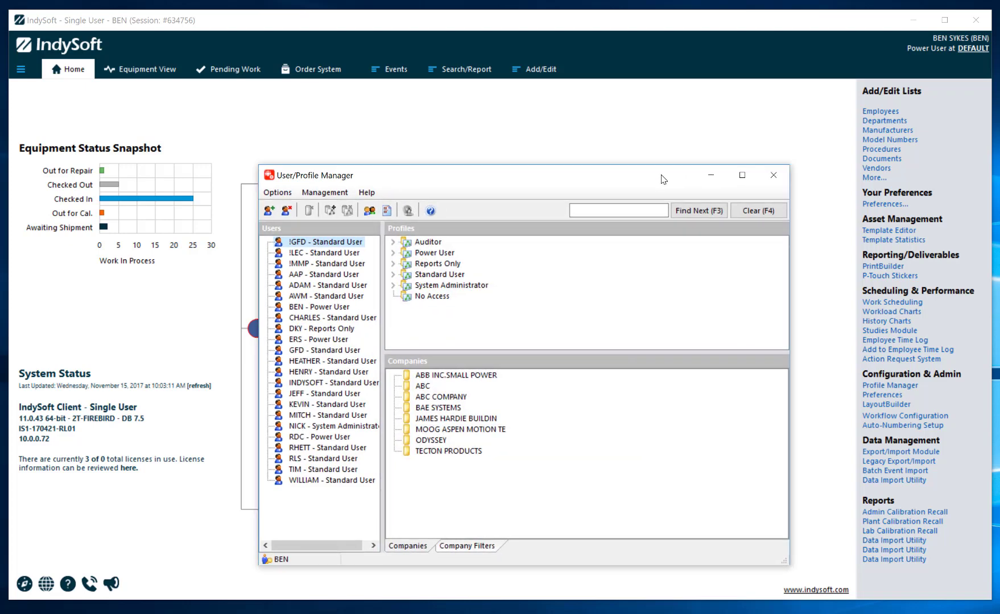
{"action": "left_click", "coordinate": [773, 176]}
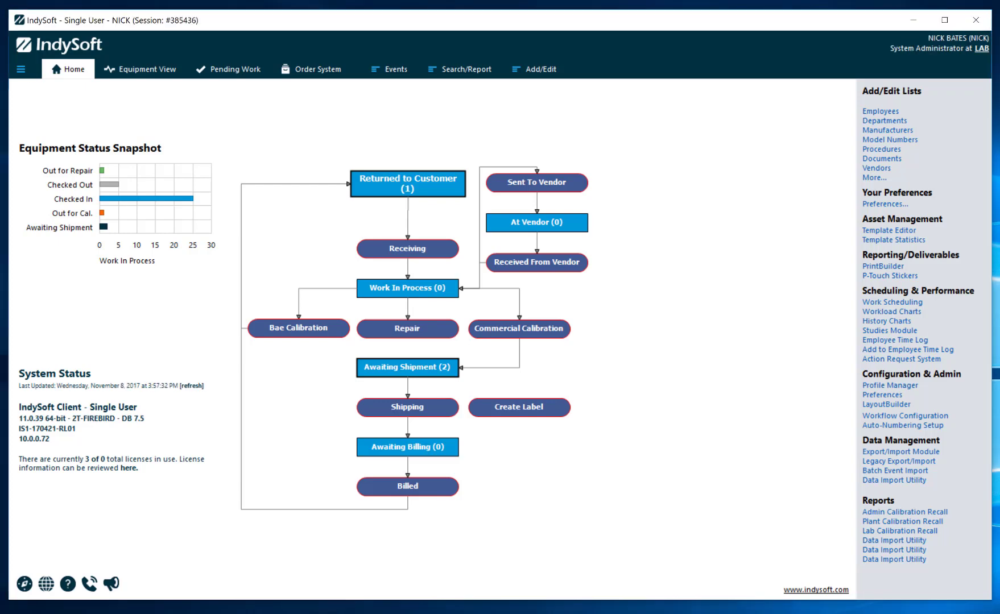
- Open Edit User/Location Settings from the main menu and save them with Save & Close
{"action": "left_click", "coordinate": [21, 69]}
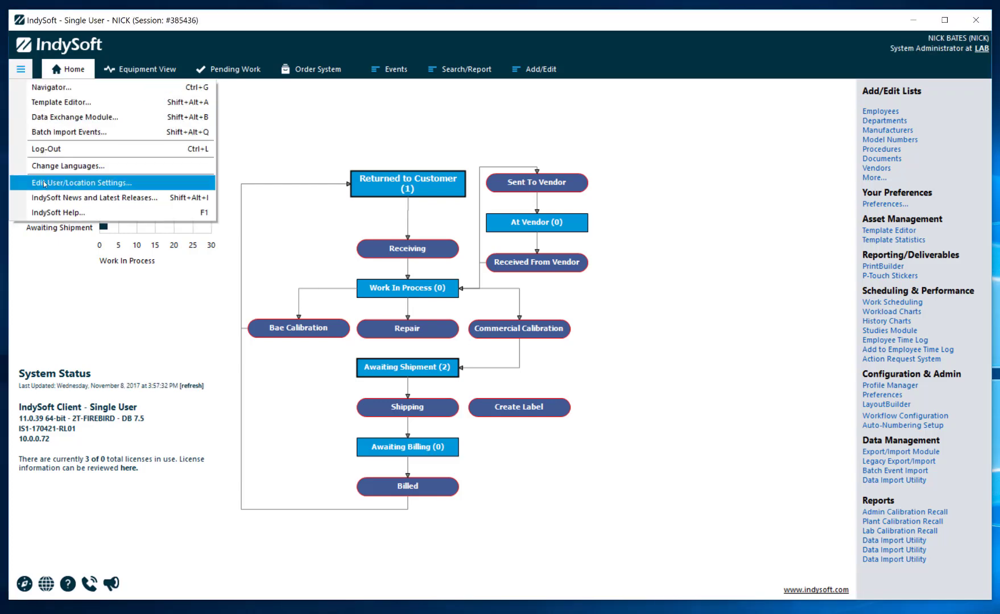
{"action": "left_click", "coordinate": [45, 183]}
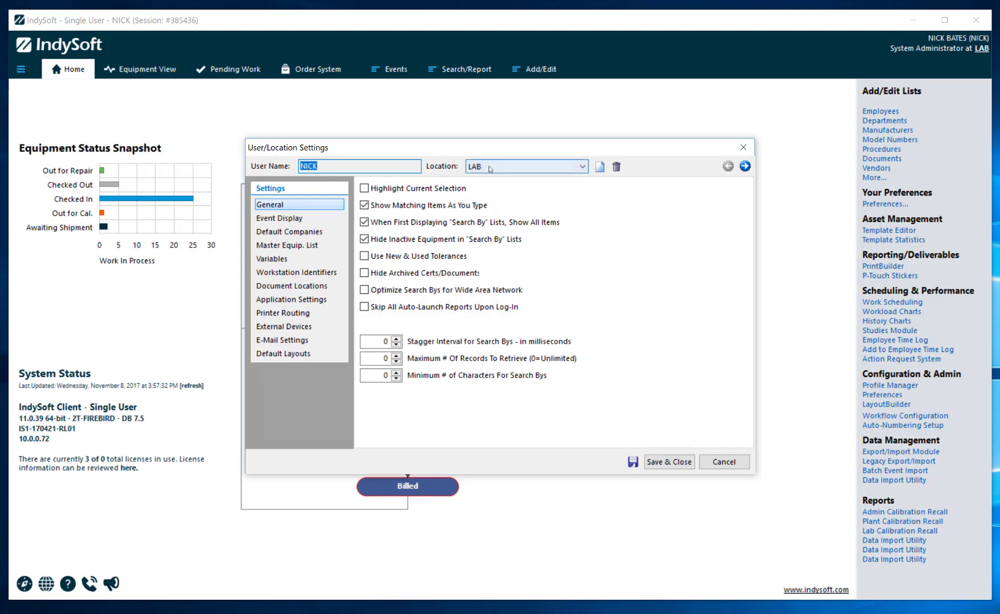
{"action": "left_click", "coordinate": [660, 462]}
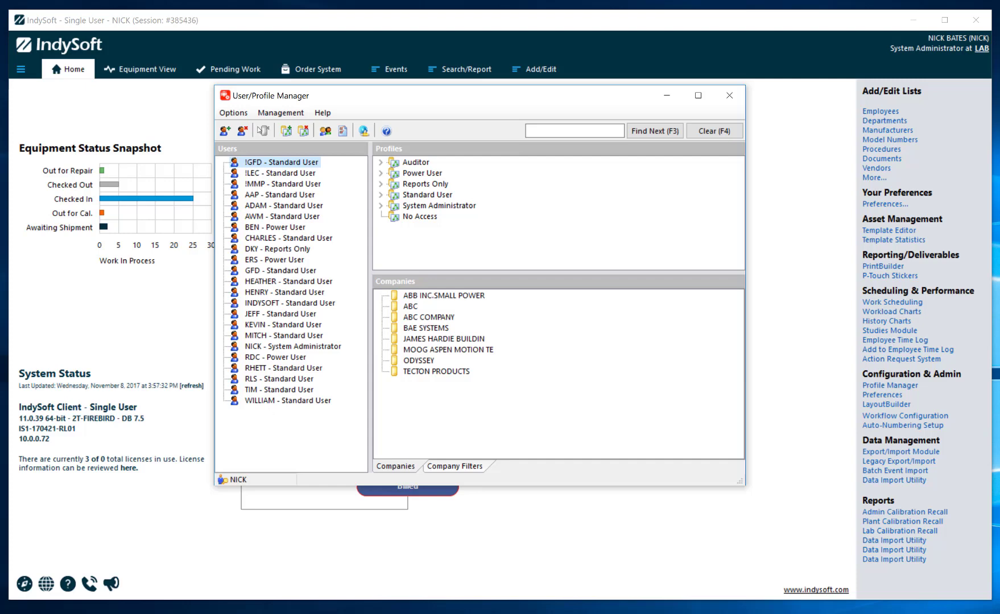
- Open Compare Preferences from the Management menu and scroll through every user's preference values
{"action": "left_click", "coordinate": [274, 113]}
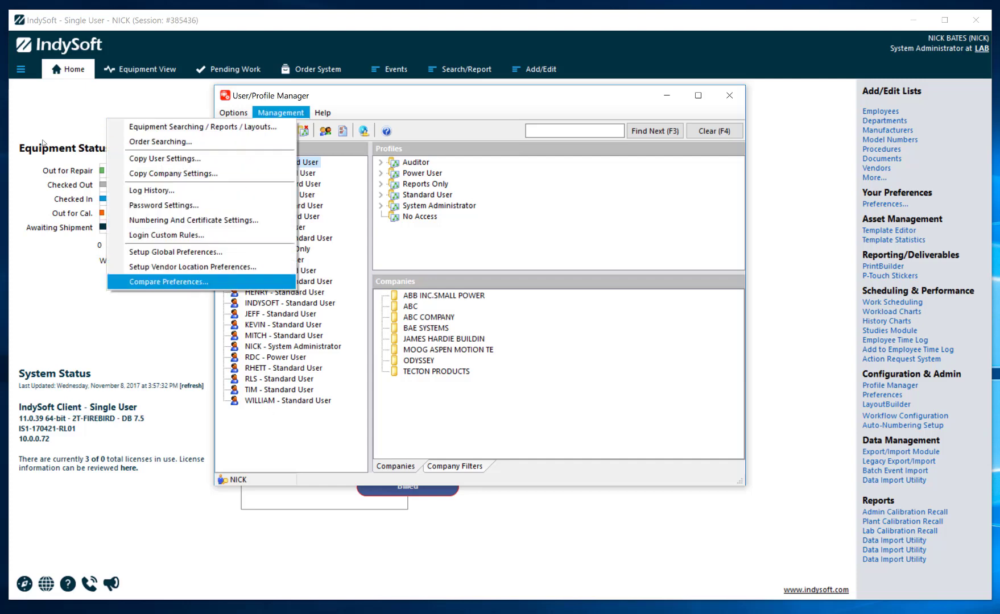
{"action": "key", "text": "Return"}
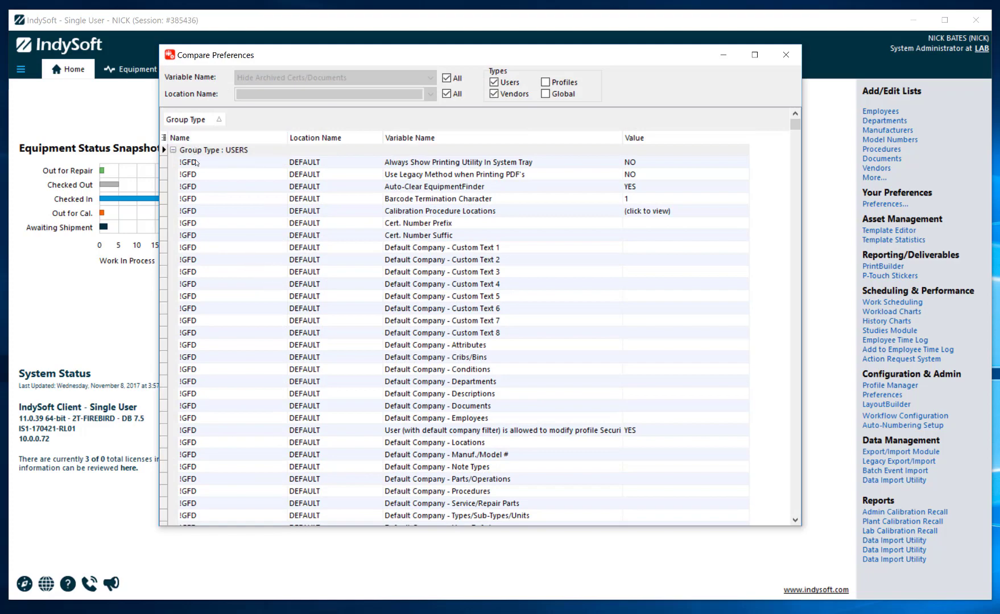
{"action": "left_click_drag", "start_coordinate": [796, 137], "coordinate": [720, 185]}
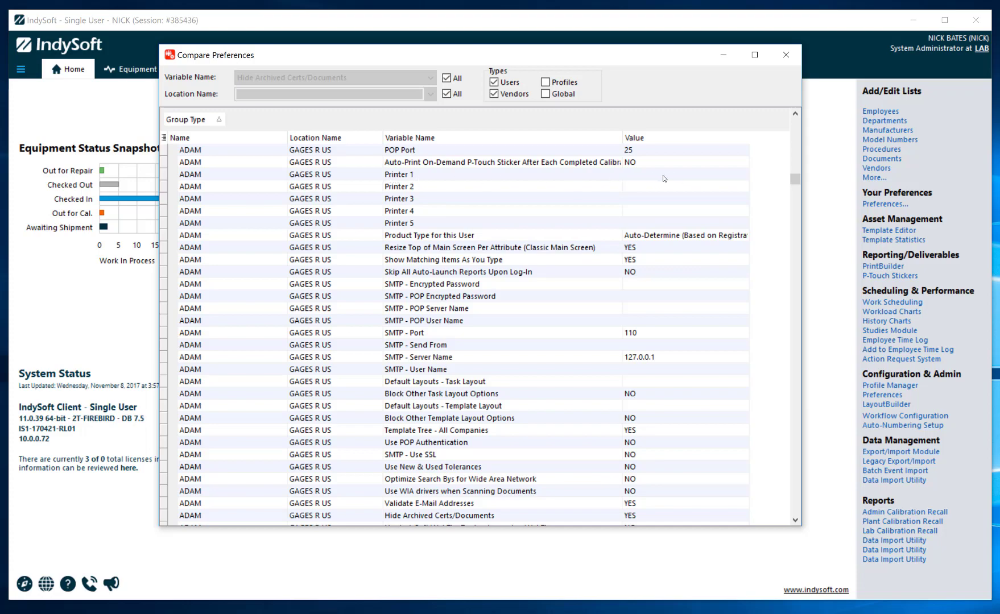
{"action": "left_click_drag", "start_coordinate": [795, 186], "coordinate": [794, 236]}
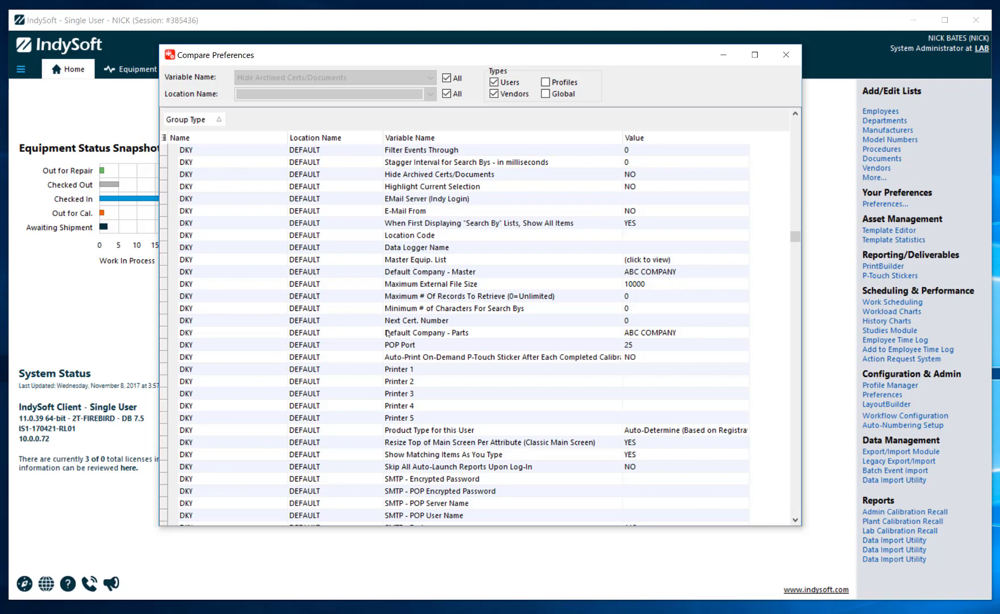
- Uncheck Variable Name All to show only Hide Archived Certs/Documents, and inspect the Location Name list
{"action": "left_click", "coordinate": [447, 79]}
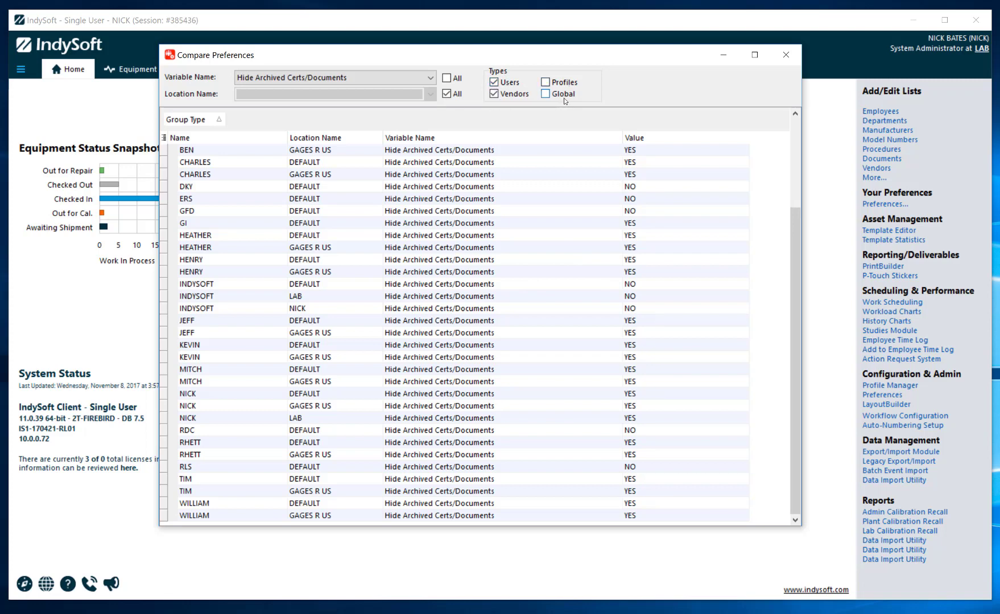
{"action": "left_click", "coordinate": [446, 94]}
{"action": "left_click", "coordinate": [329, 94]}
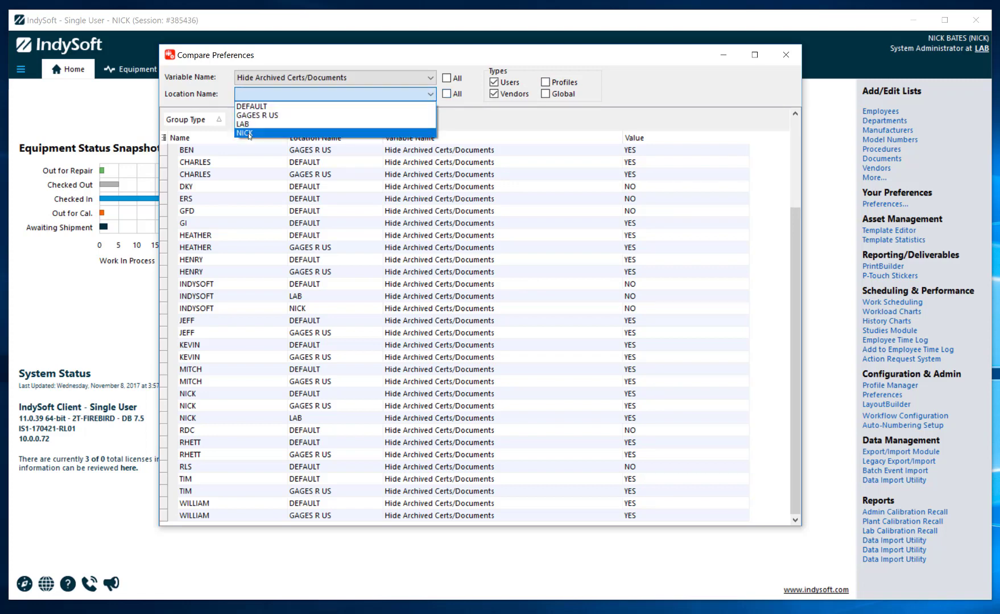
{"action": "left_click", "coordinate": [482, 133]}
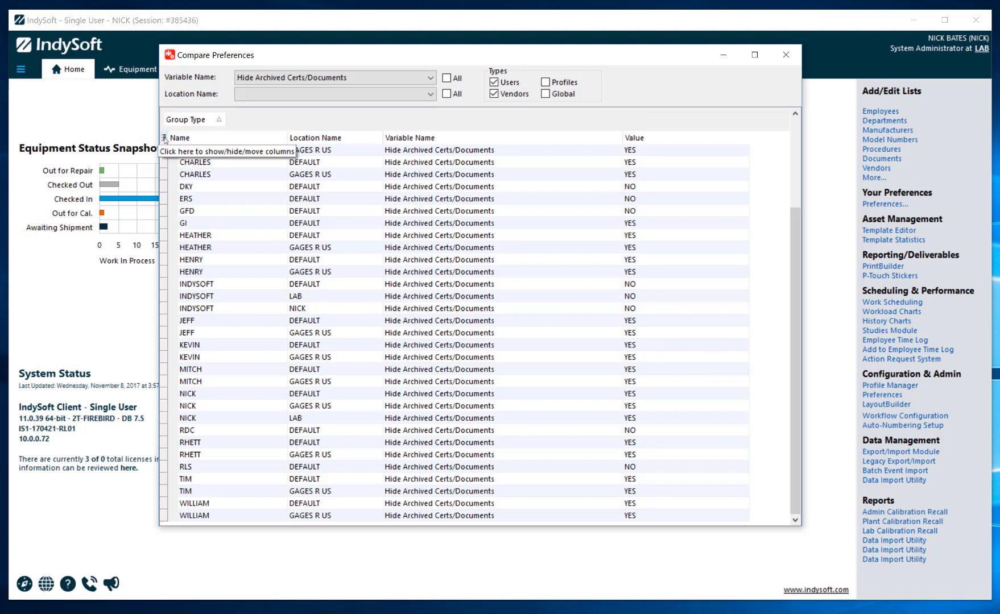
- Check the column chooser without changes, then close the Compare Preferences window
{"action": "left_click", "coordinate": [164, 138]}
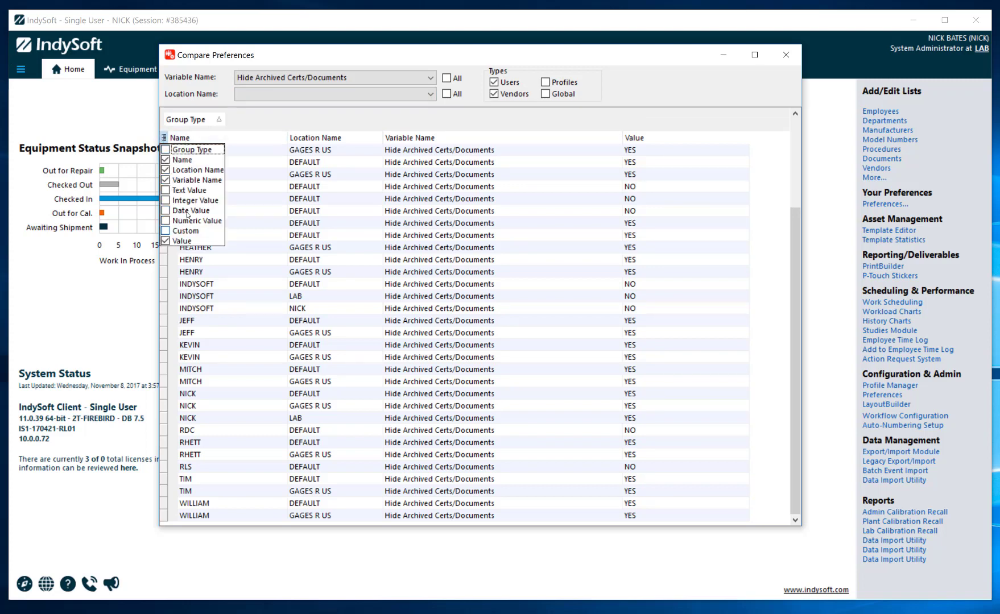
{"action": "left_click", "coordinate": [358, 120]}
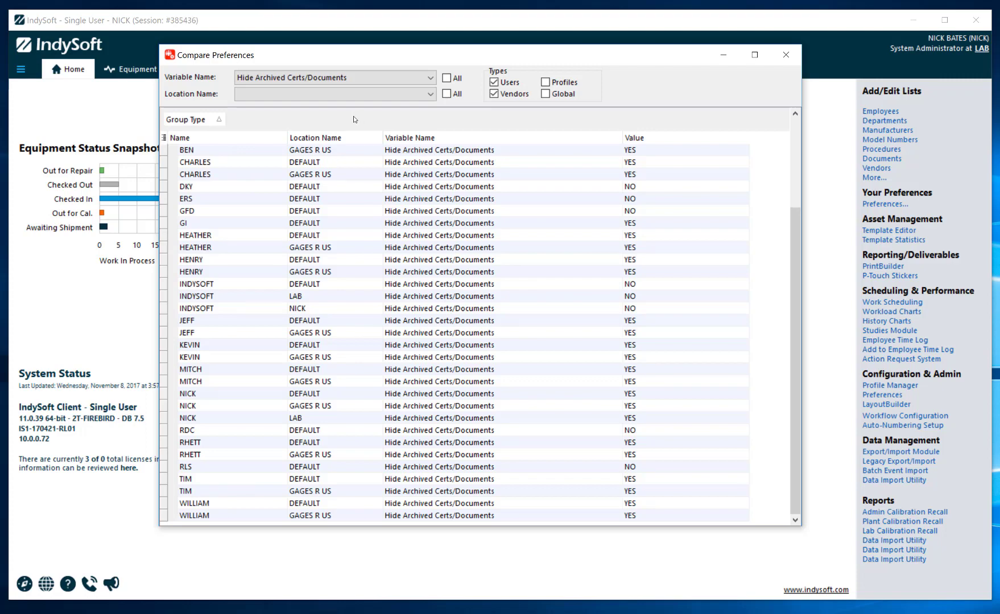
{"action": "left_click", "coordinate": [785, 56]}
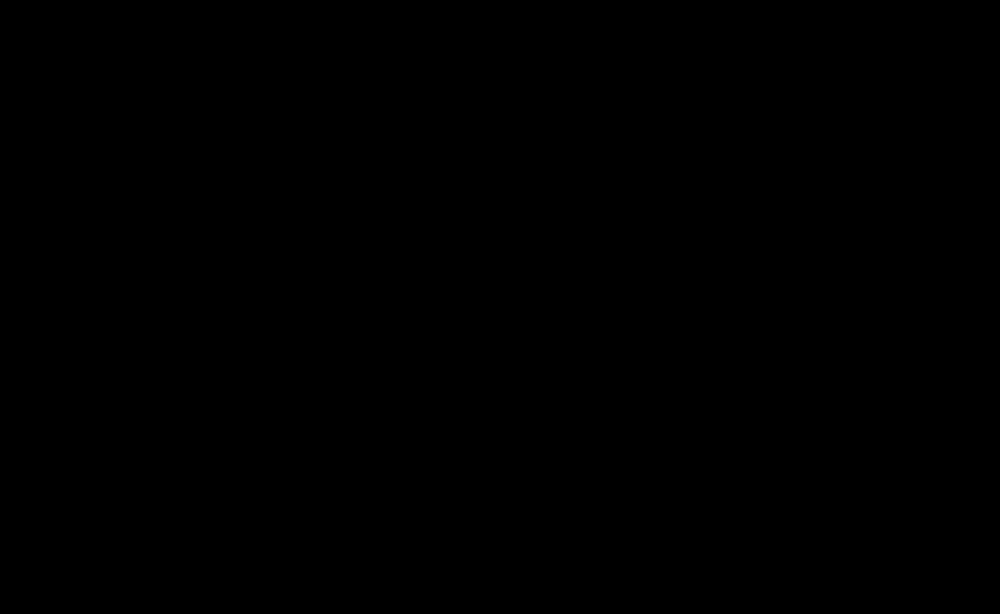